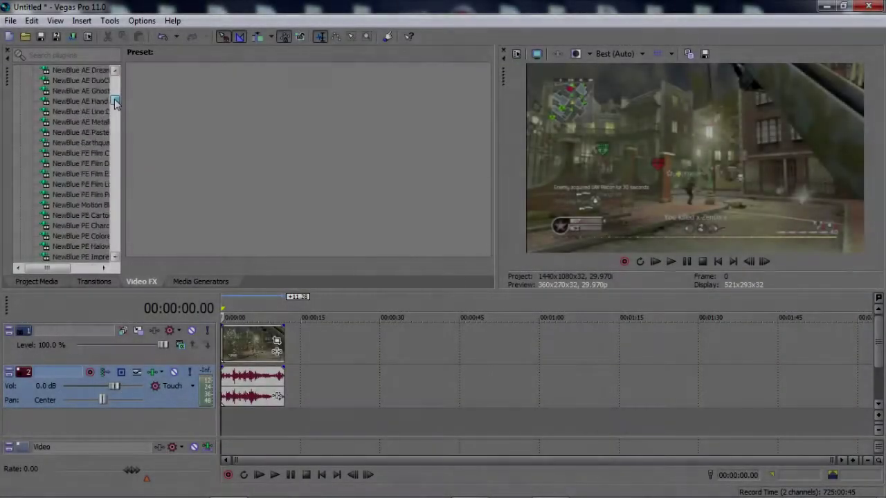
Delete the audio track beneath the gameplay video track.
mouse_move(115, 103)
mouse_down()
mouse_move(118, 125)
mouse_move(122, 110)
mouse_up()
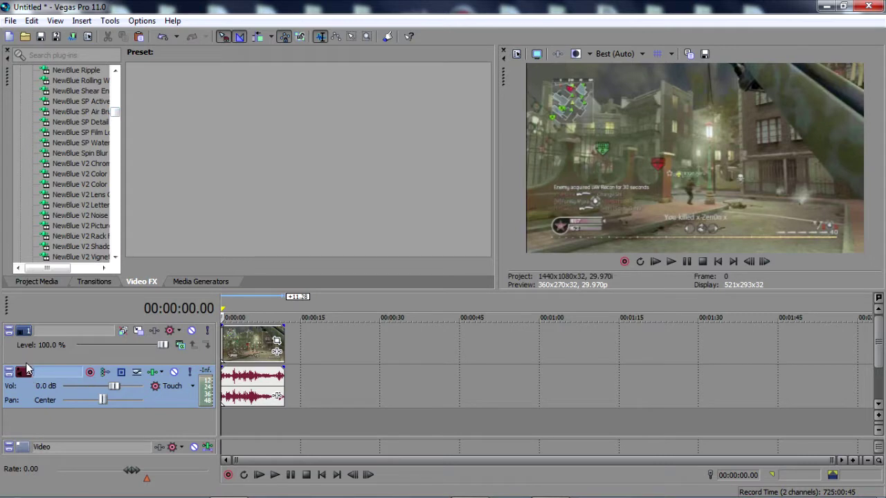
key(Delete)
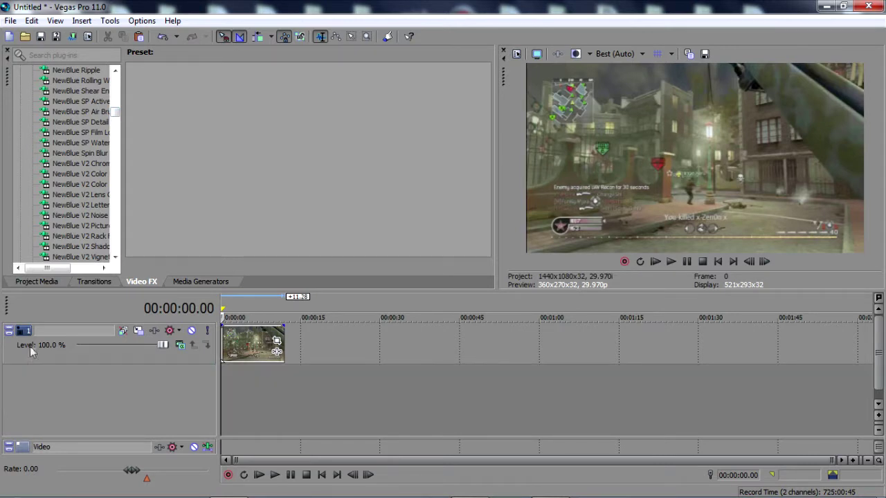
Set the gameplay clip's event properties to Disable resample.
right_click(239, 339)
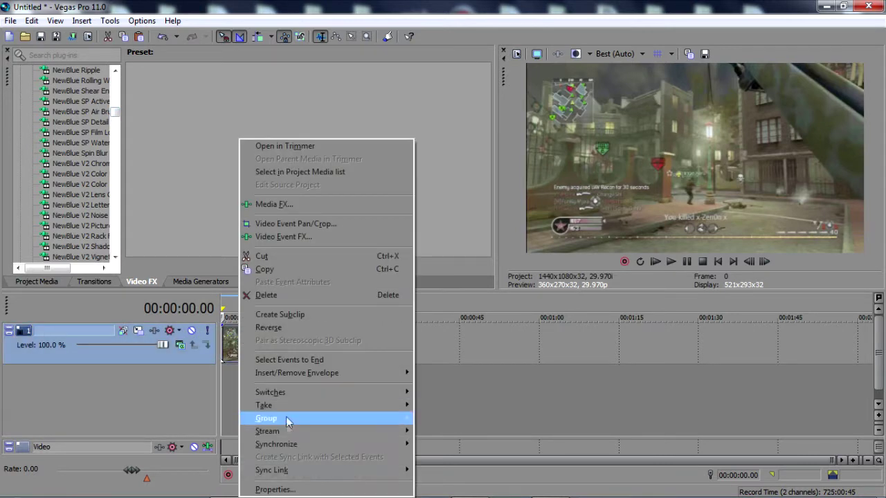
click(277, 490)
click(363, 217)
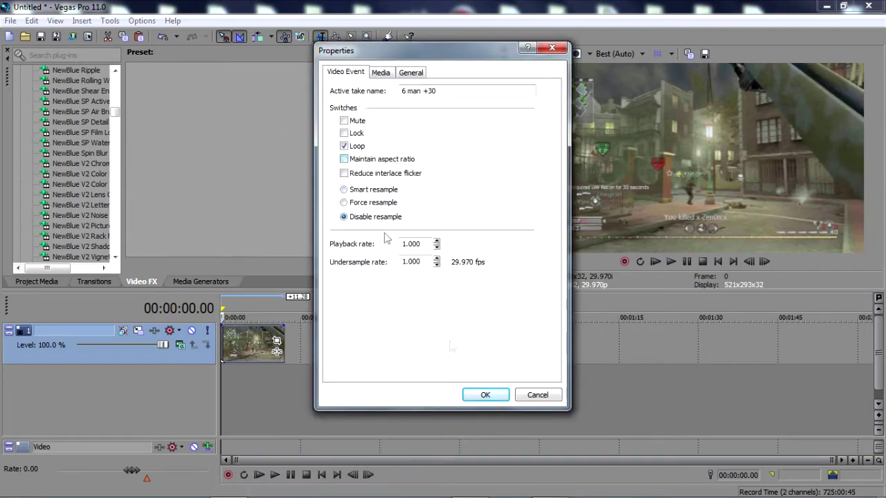
click(485, 394)
right_click(246, 351)
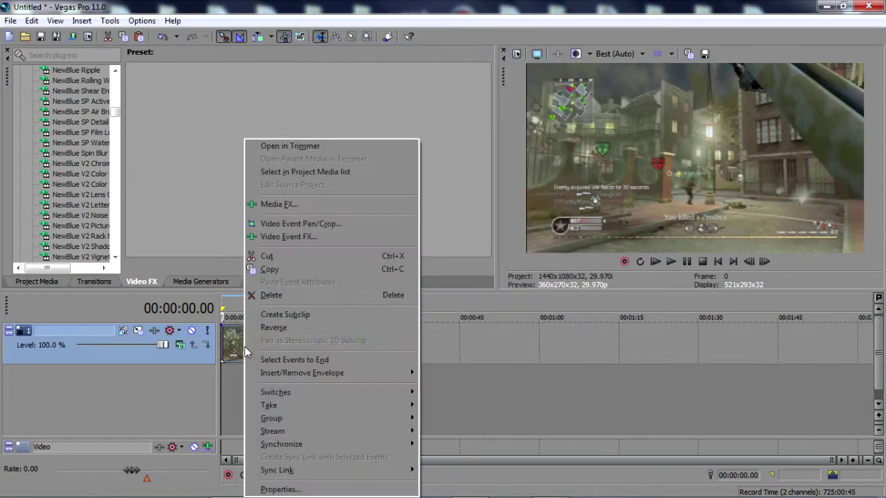
click(452, 189)
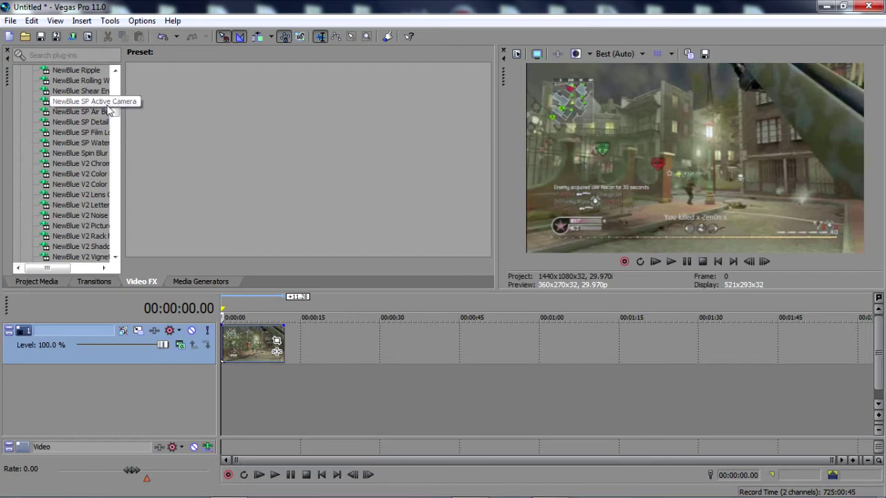
Step through the first few frames of the gameplay clip in the preview.
scroll(113, 112, up, 2)
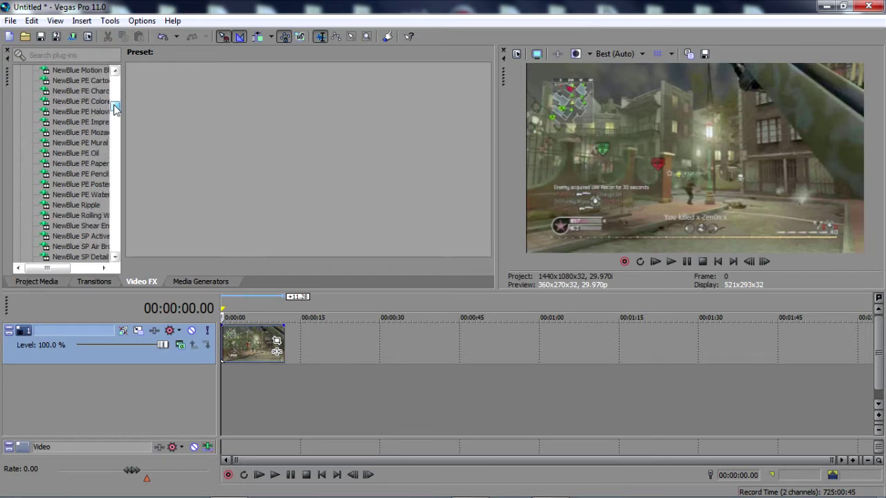
drag(114, 110, 115, 110)
click(245, 312)
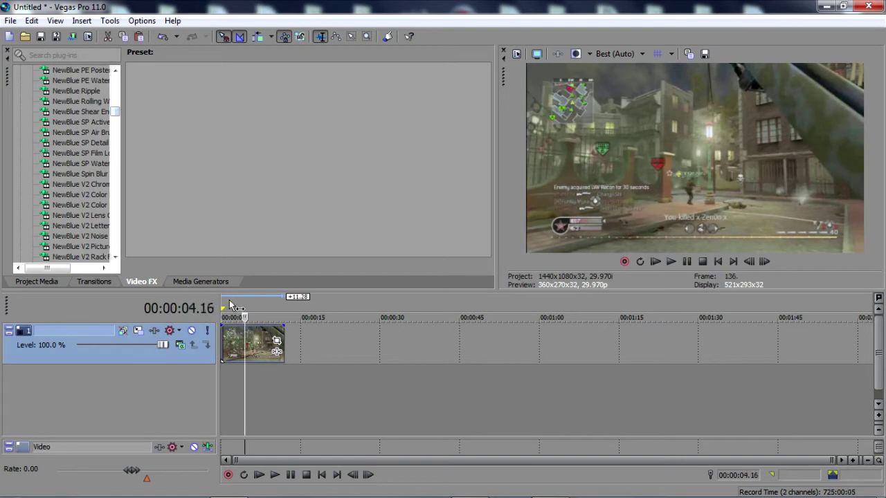
click(229, 305)
click(225, 304)
click(222, 303)
key(Right)
key(Right)
key(Right)
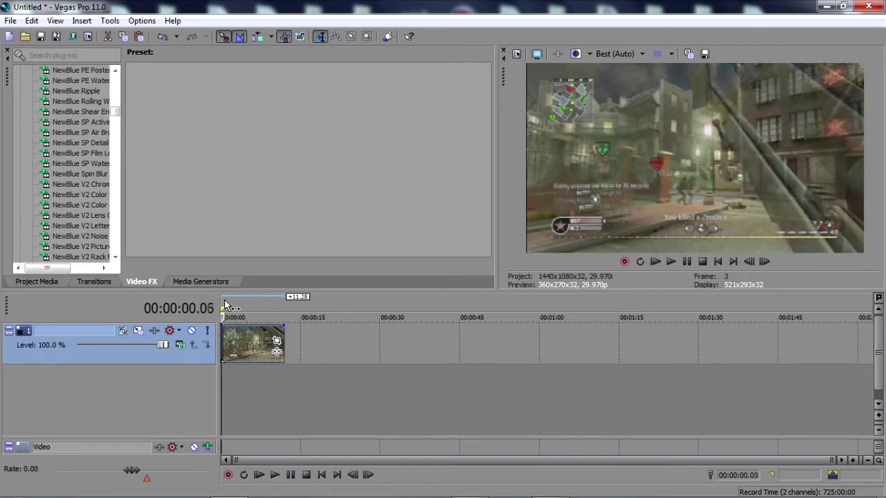
Crop the clip slightly in Event Pan/Crop to about 1,422.5 wide by 1,066.9 high, keeping it centered.
click(277, 340)
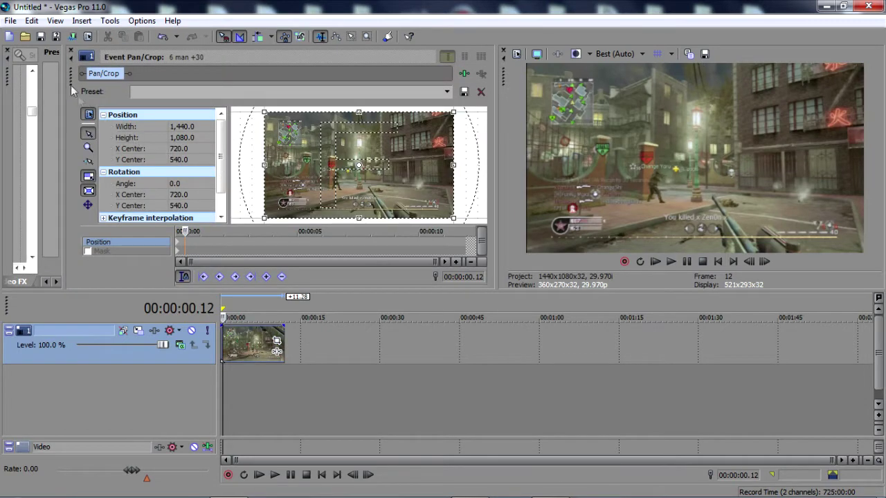
drag(72, 70, 226, 115)
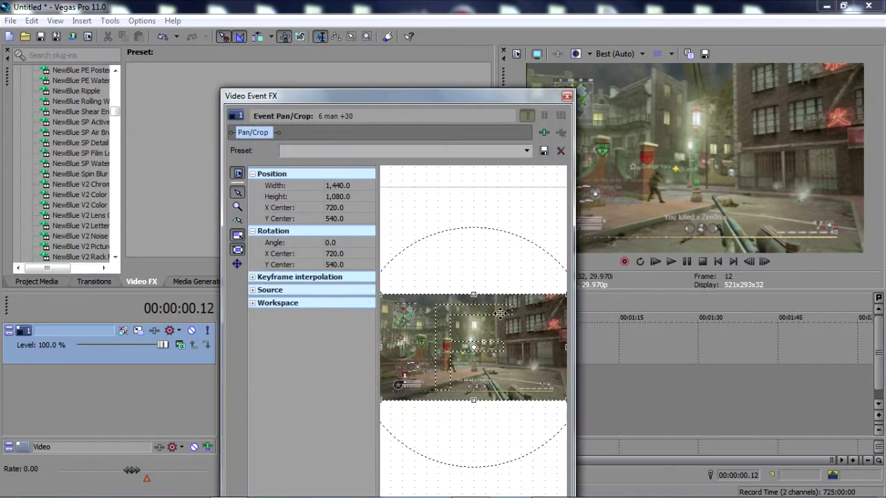
drag(471, 293, 473, 293)
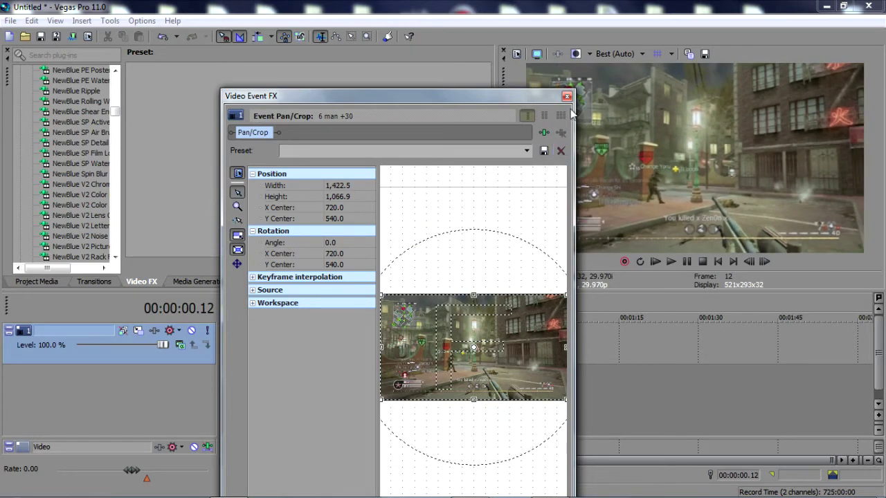
click(566, 95)
Check the resample option in the clip's event properties without changing it.
right_click(242, 343)
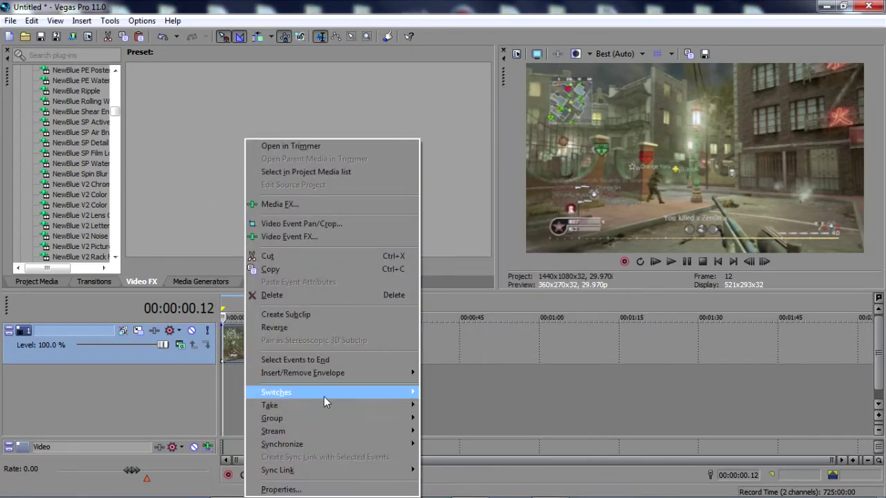
click(311, 489)
click(537, 394)
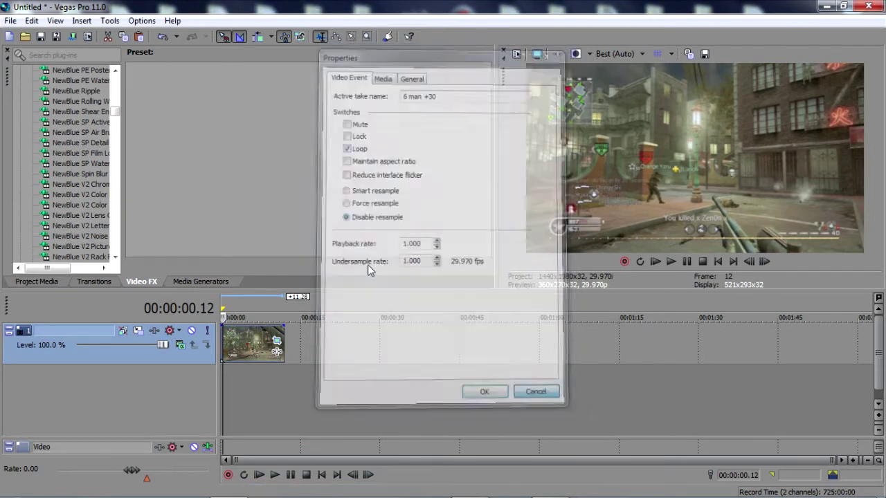
Move the clip down to a new video track and paste a copy of it on track 1, aligned at 00:00:00.12.
drag(243, 350, 241, 382)
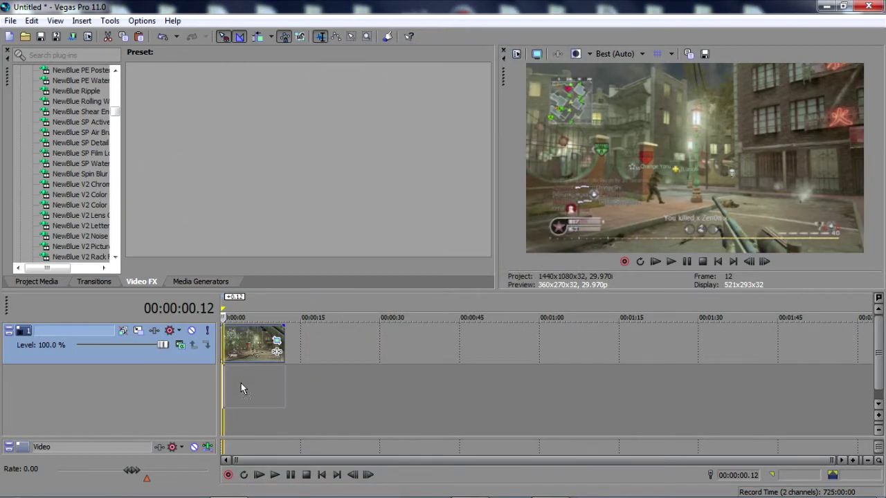
right_click(241, 382)
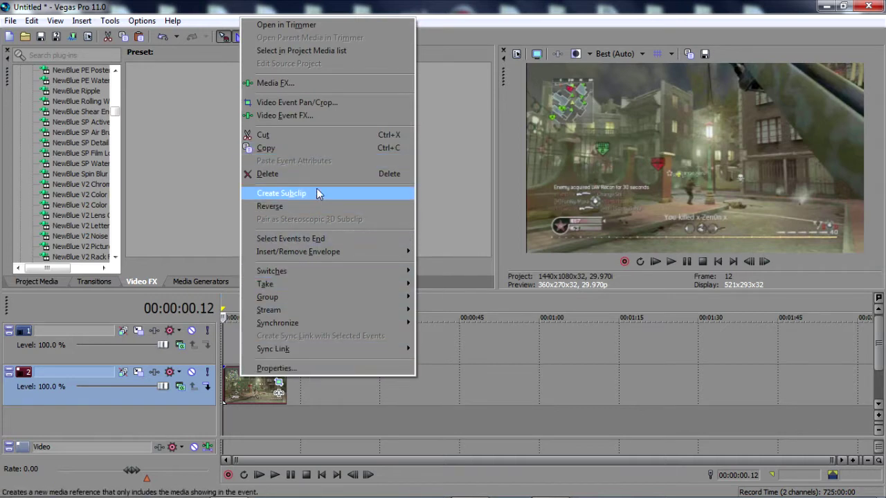
click(293, 146)
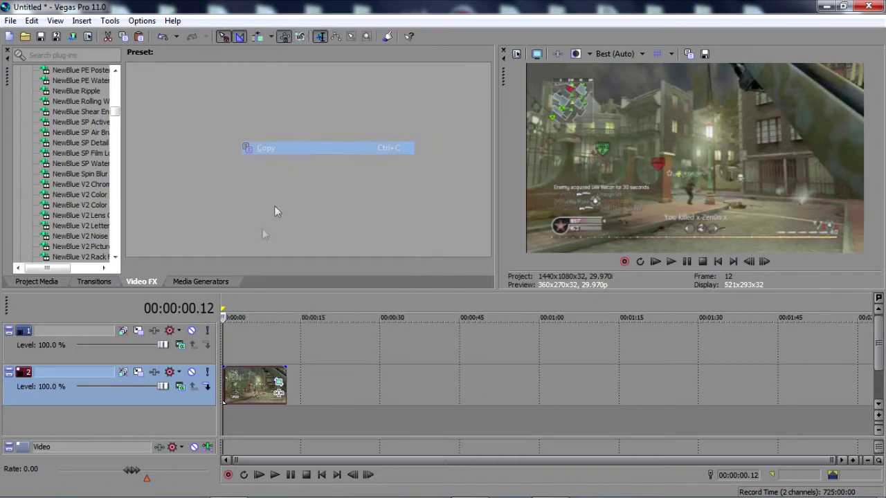
click(230, 337)
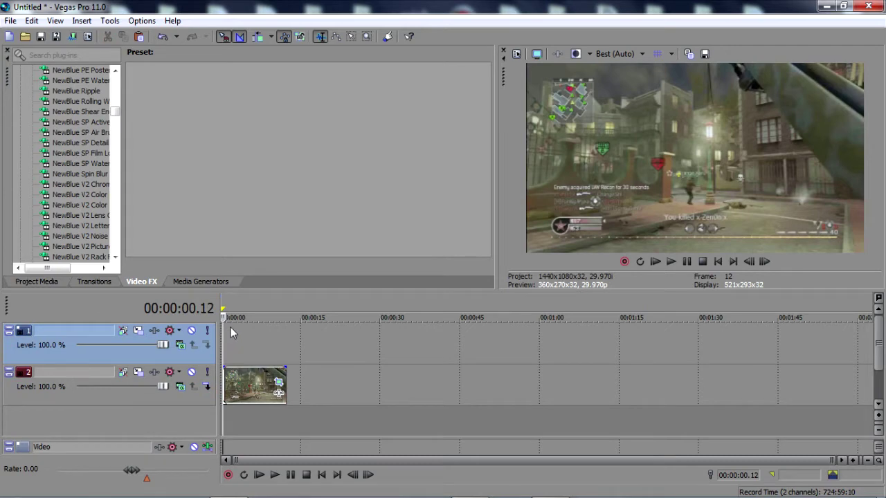
key(ctrl+v)
click(253, 328)
Split the track 1 clip at 00:00:02.18 and delete the part before the cut.
click(230, 301)
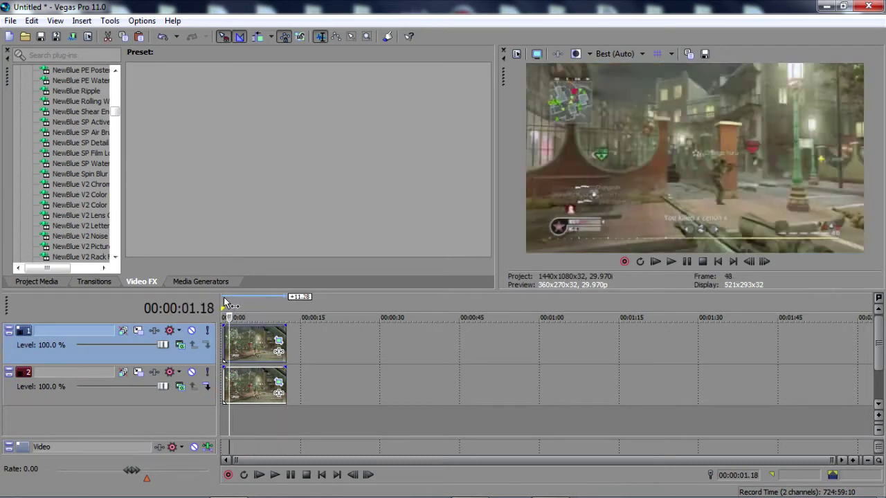
click(224, 299)
click(224, 300)
key(Right)
key(Right)
key(Right)
key(Right)
key(Right)
key(Right)
key(Right)
key(Right)
key(Right)
key(Right)
key(Right)
key(Right)
key(Right)
key(Right)
key(Right)
key(Right)
key(Right)
key(Right)
key(Right)
key(Right)
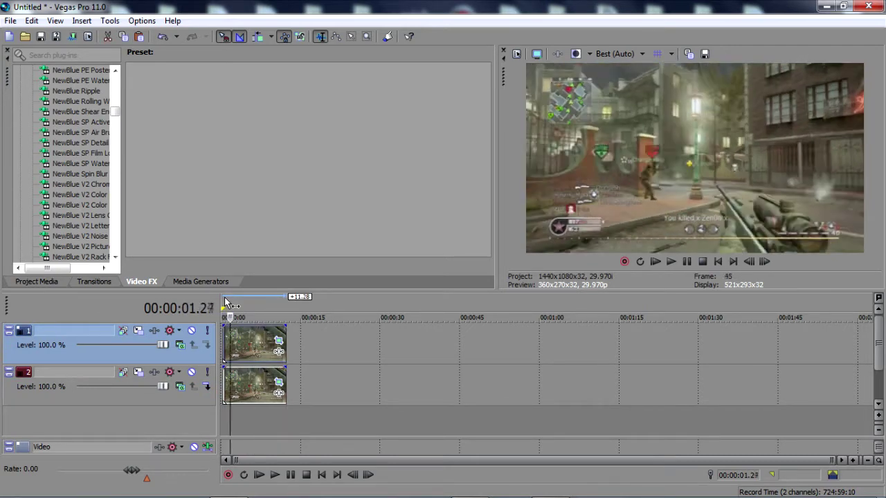
key(Left)
key(Left)
key(Left)
key(Left)
key(Left)
key(Left)
key(Left)
key(Left)
key(Left)
key(Left)
key(Left)
key(Left)
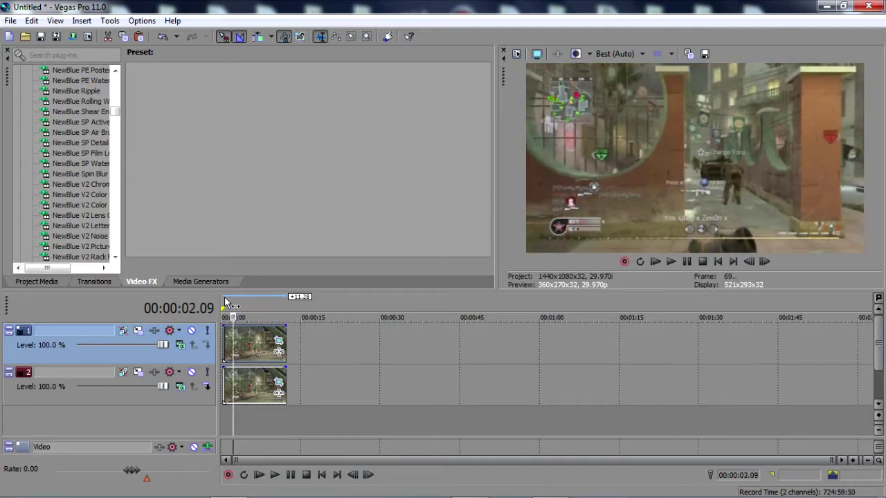
key(Right)
key(Right)
key(Right)
key(Right)
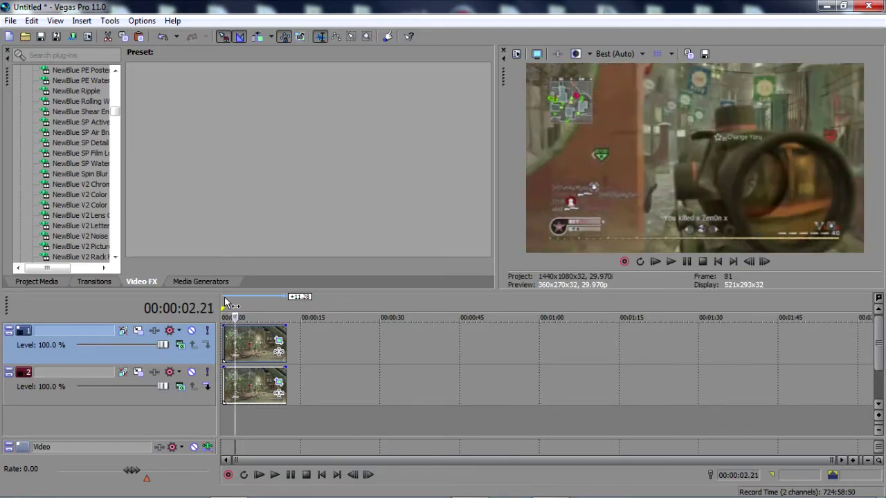
drag(225, 303, 225, 303)
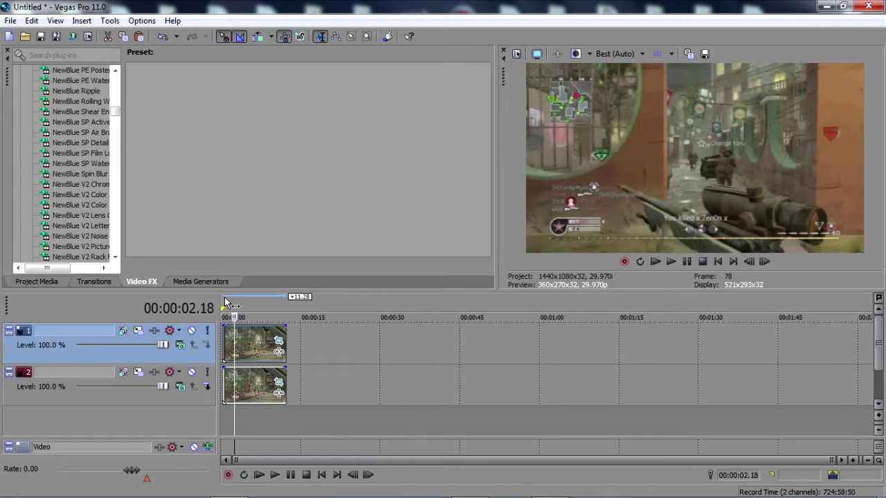
click(229, 353)
key(Delete)
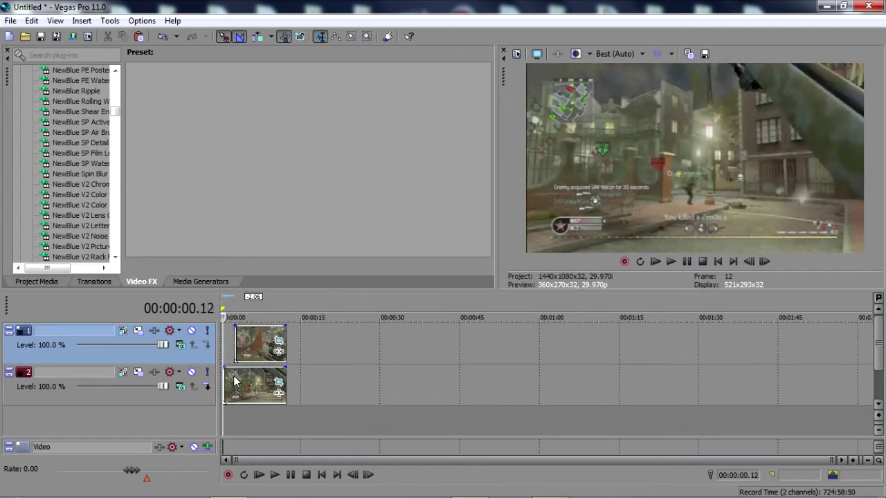
Remove the track 2 clip's section before the same cut point and move both clips to the start of the timeline.
click(235, 381)
drag(234, 375, 230, 377)
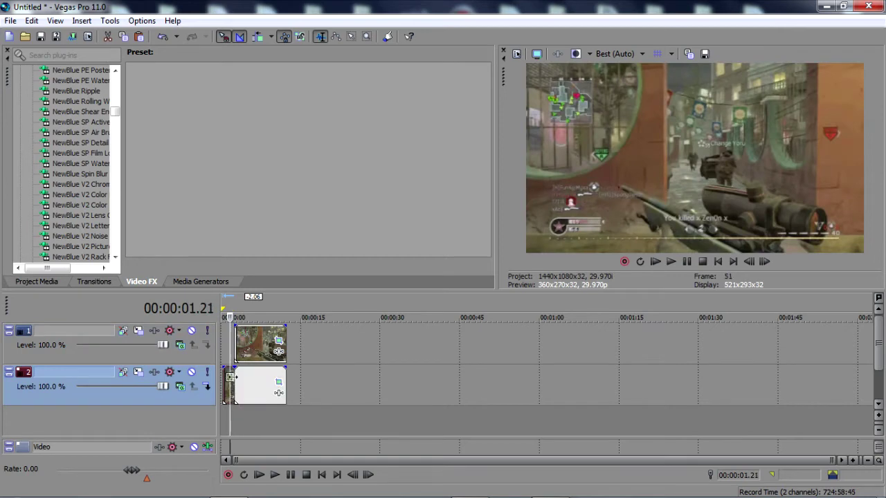
drag(255, 344, 244, 374)
Preview the opening second, and add a fade-out to the track 1 clip spanning nearly its whole length.
click(225, 308)
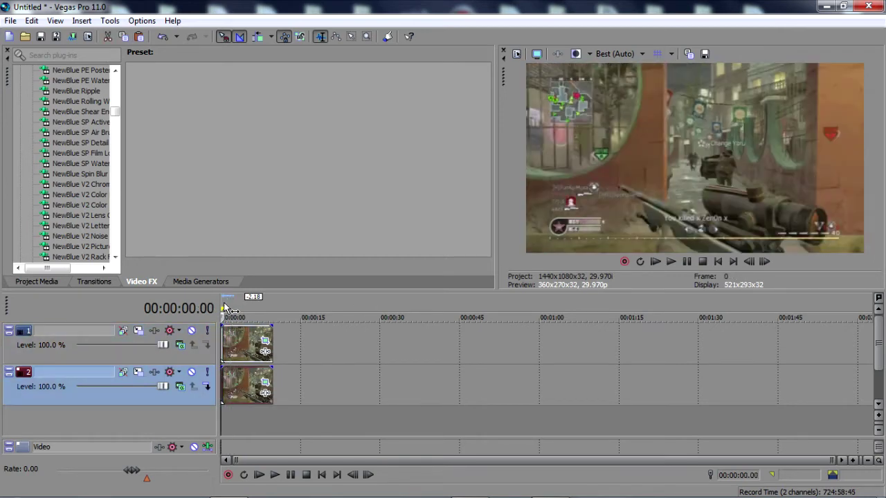
key(space)
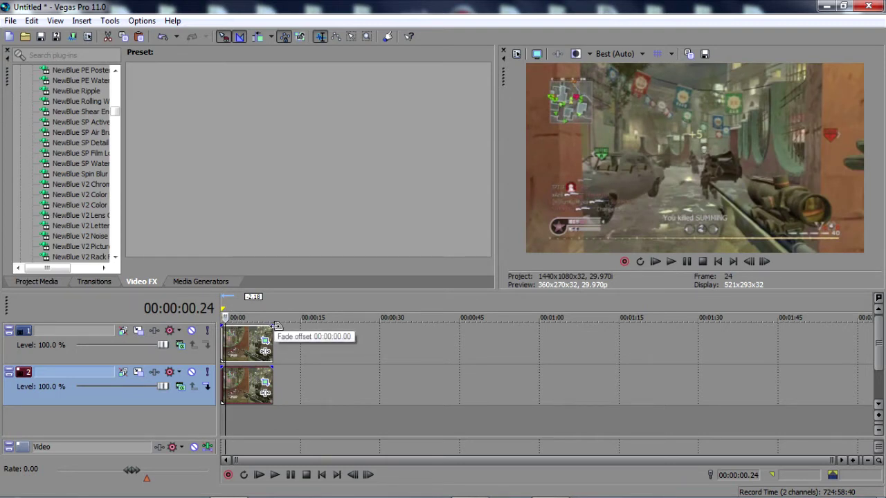
drag(276, 326, 223, 326)
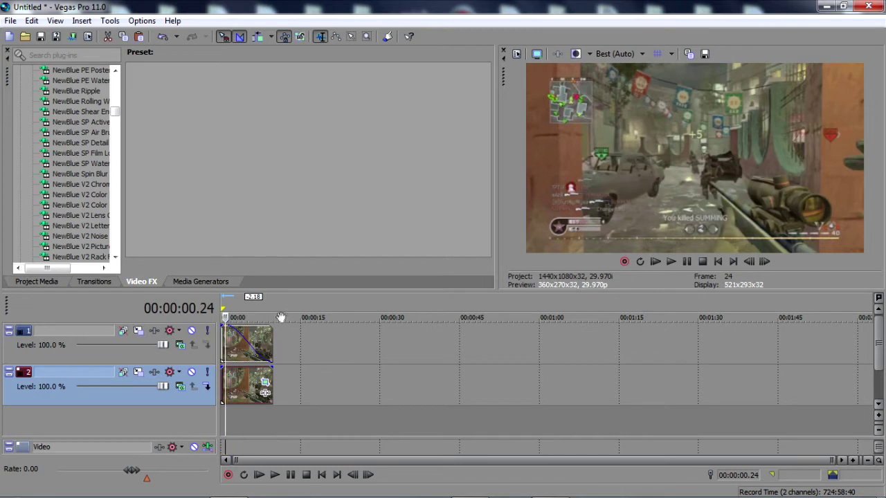
click(278, 312)
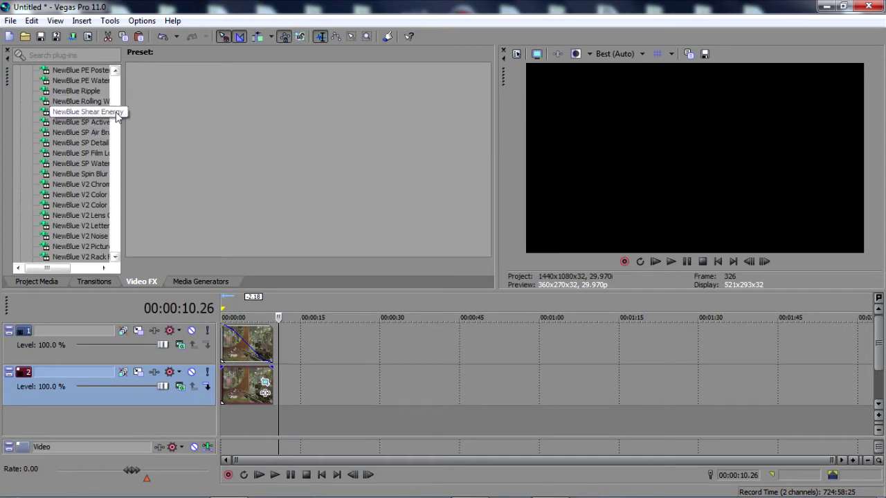
Apply the NewBlue Spin Blur "nice spin" preset to the track 1 clip and return the playhead to the start.
scroll(115, 121, up, 2)
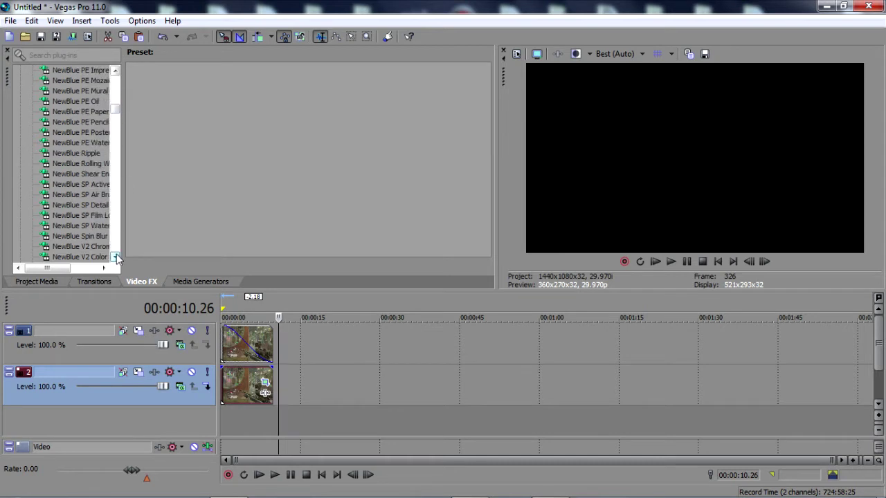
click(107, 236)
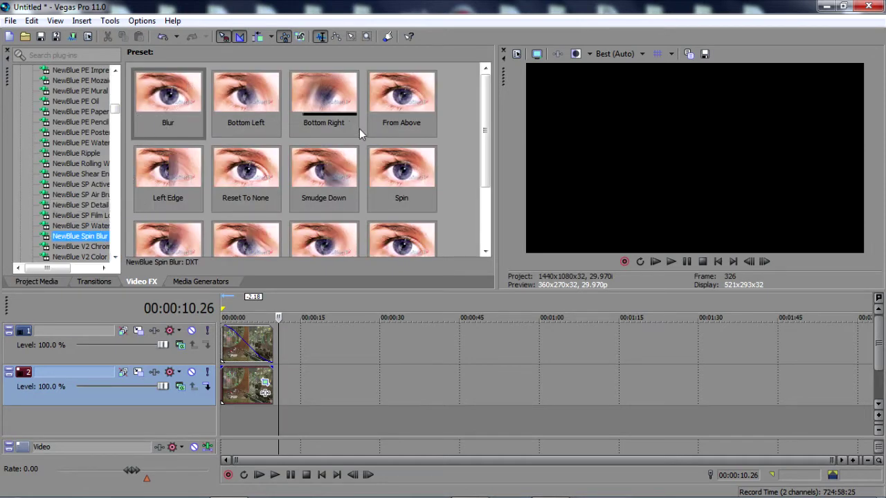
scroll(364, 130, down, 5)
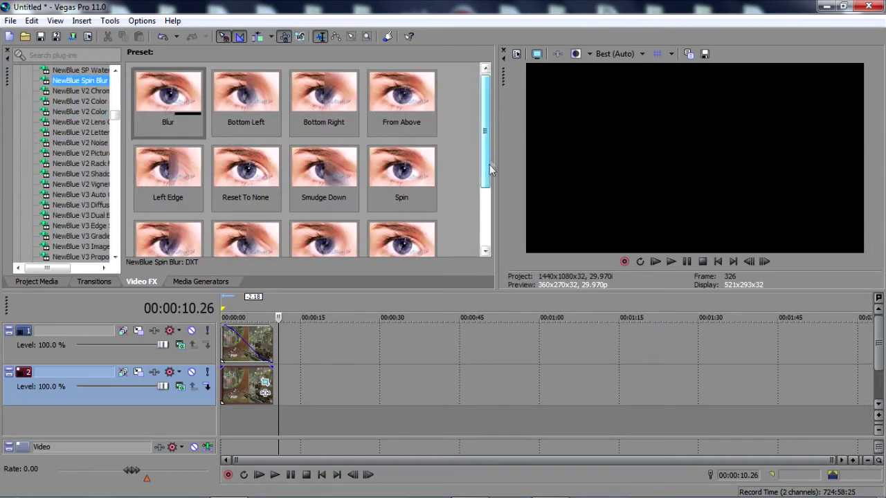
scroll(402, 173, down, 2)
drag(401, 176, 241, 340)
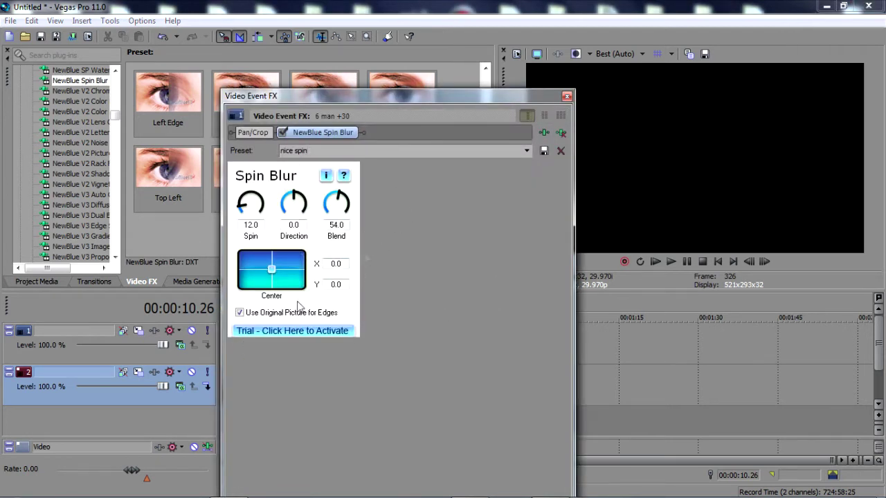
click(567, 97)
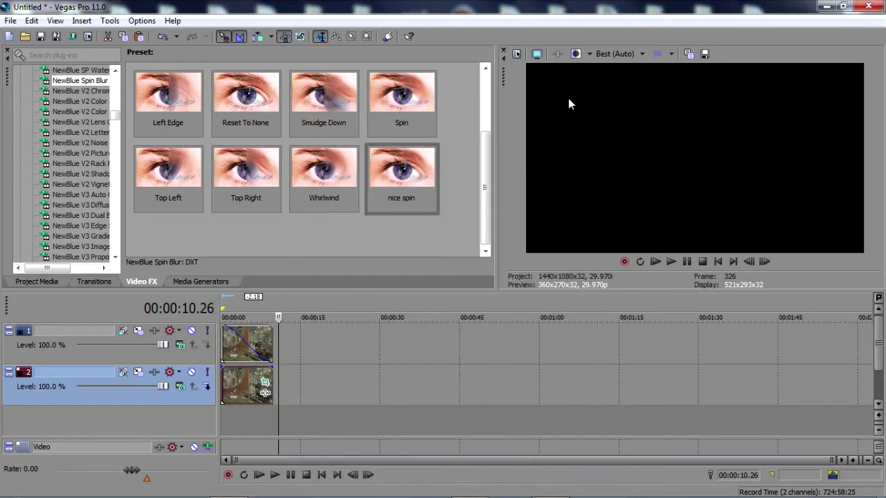
click(223, 306)
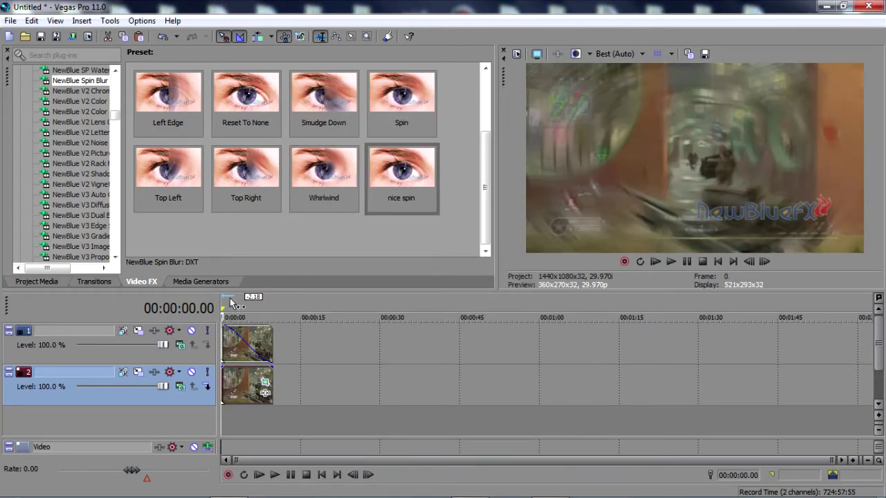
Play the layered clips from the start to check the fading spin blur.
key(space)
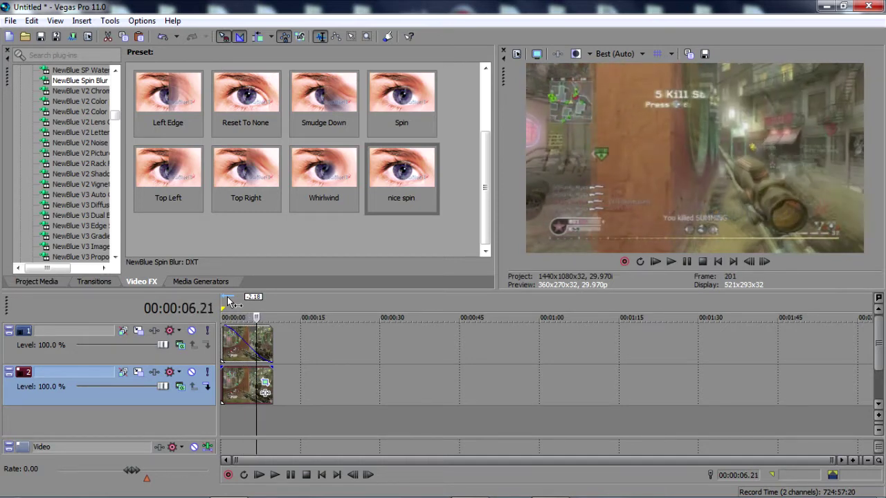
click(233, 326)
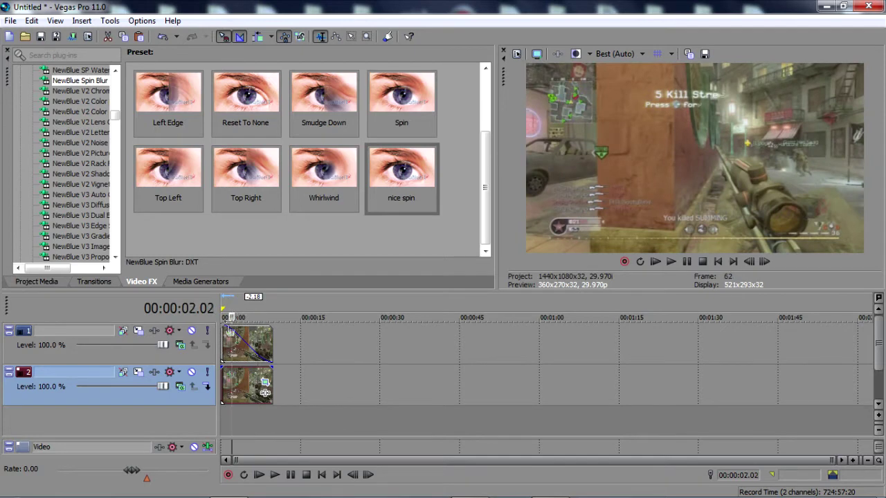
click(232, 347)
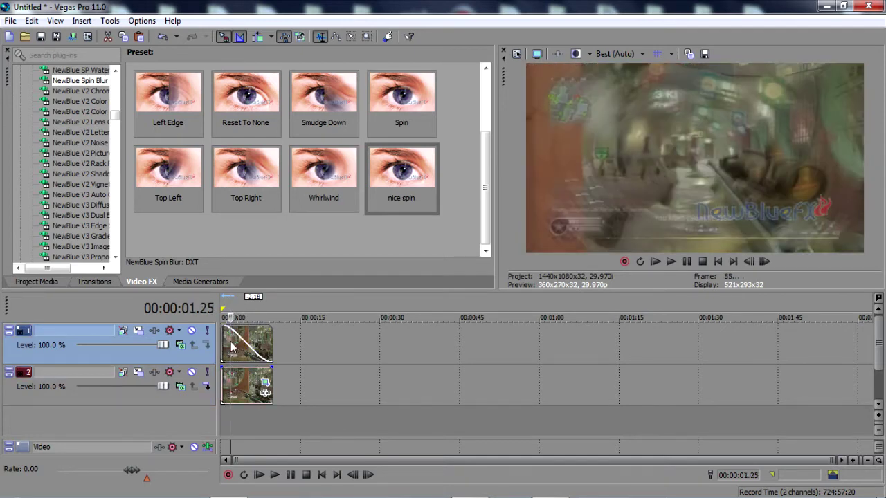
Step through the first two seconds of the track 1 clip to find a suitable end point for the blur.
click(231, 343)
key(Left)
key(Left)
key(Left)
key(Left)
key(Left)
key(Left)
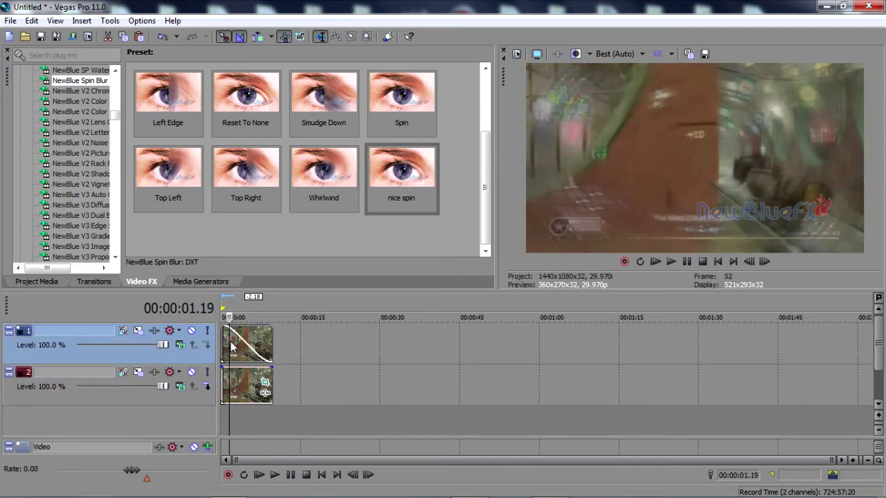
key(Right)
key(Right)
key(Right)
key(Right)
key(Right)
key(Right)
key(Right)
key(Right)
key(Right)
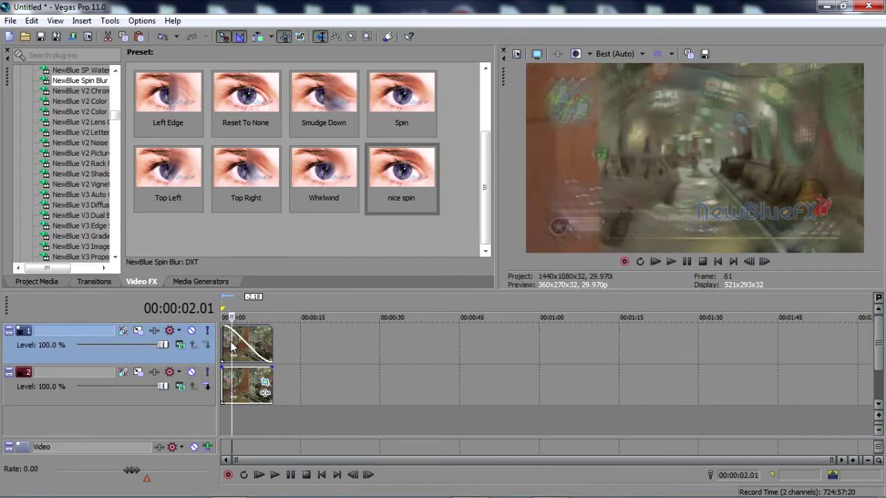
key(Left)
key(Left)
key(Left)
key(Left)
key(Left)
key(Left)
key(Left)
key(Left)
key(Left)
key(Left)
key(Left)
key(Left)
key(Left)
key(Left)
key(Left)
key(Left)
key(Left)
key(Left)
key(Left)
key(Left)
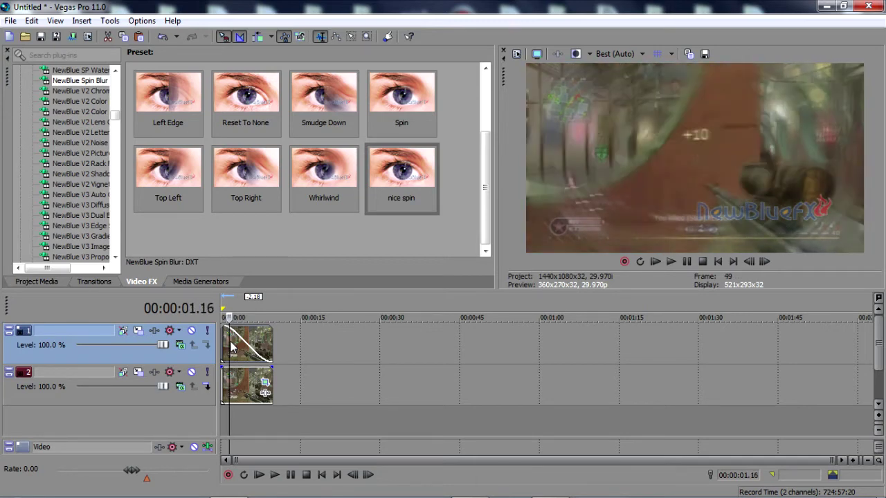
key(Left)
key(Left)
key(Left)
key(Left)
key(Left)
key(Left)
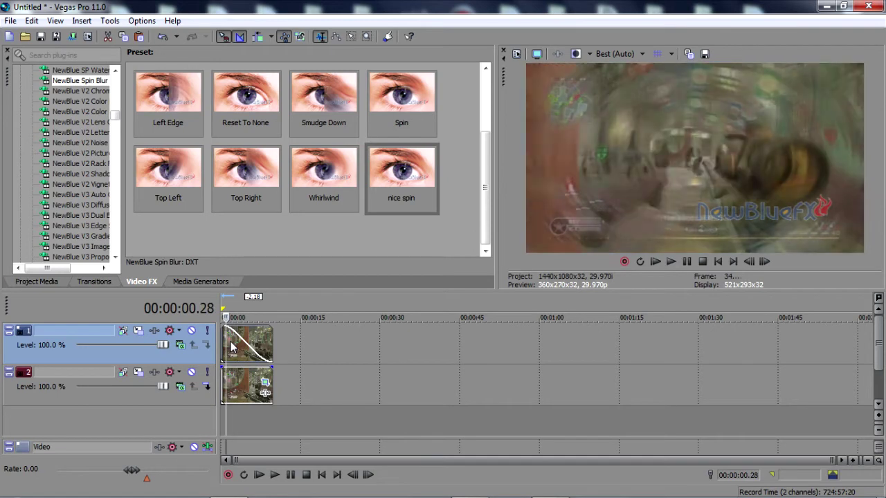
key(Right)
key(Right)
key(Right)
key(Right)
key(Right)
key(Right)
key(Right)
key(Right)
key(Right)
key(Right)
key(Right)
key(Right)
key(Right)
key(Right)
key(Right)
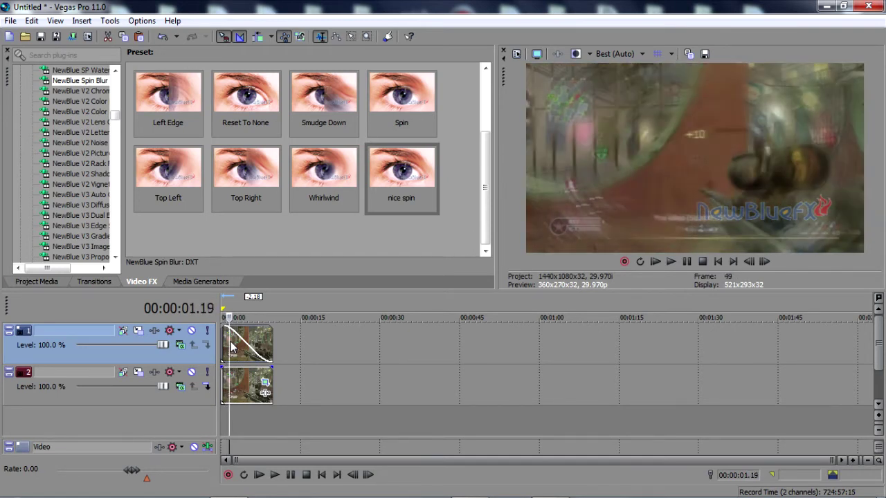
key(Left)
key(Left)
key(Left)
key(Left)
key(Left)
key(Left)
key(Left)
key(Left)
key(Left)
key(Left)
key(Left)
key(Left)
key(Left)
key(Left)
key(Left)
key(Left)
key(Left)
key(Left)
key(Left)
key(Left)
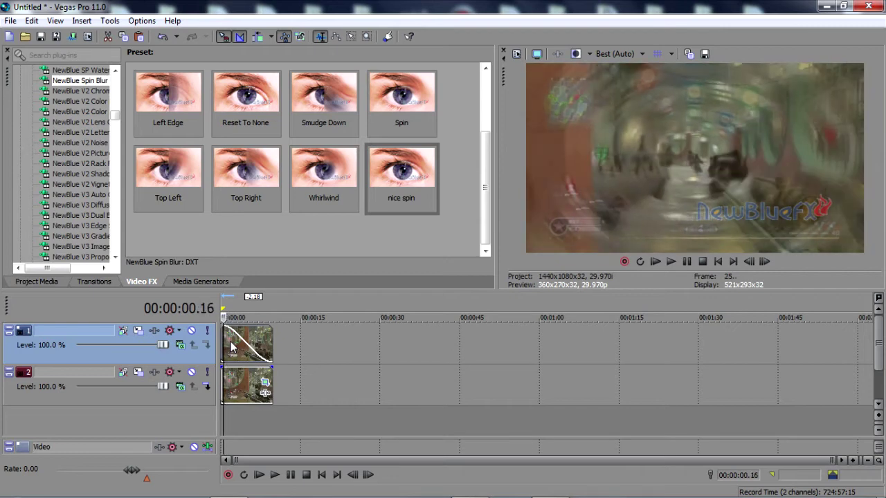
key(Left)
key(Left)
key(Left)
key(Left)
key(Left)
key(Left)
key(Left)
key(Left)
key(Left)
key(Right)
key(Right)
key(Right)
key(Right)
key(Right)
key(Right)
key(Right)
key(Right)
key(Right)
key(Right)
key(Right)
key(Right)
key(Right)
key(Right)
key(Right)
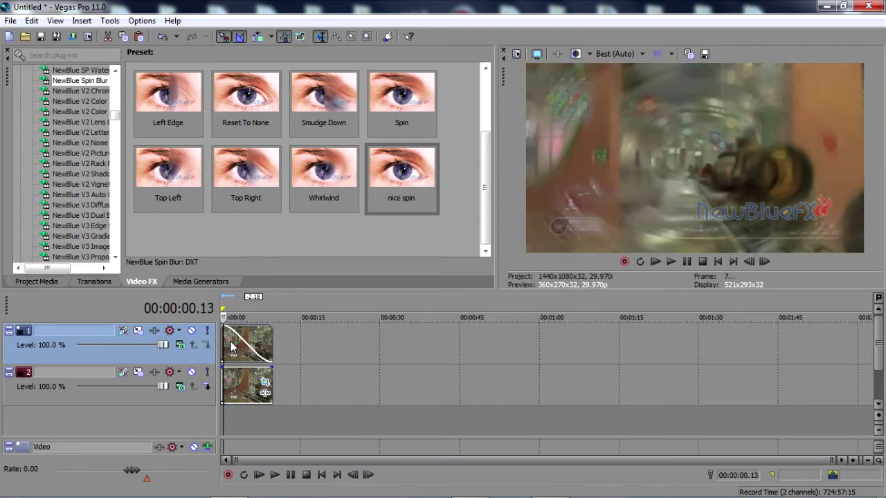
key(Right)
key(Right)
key(Right)
key(Right)
key(Right)
key(Right)
key(Right)
key(Right)
key(Right)
key(Right)
key(Right)
key(Right)
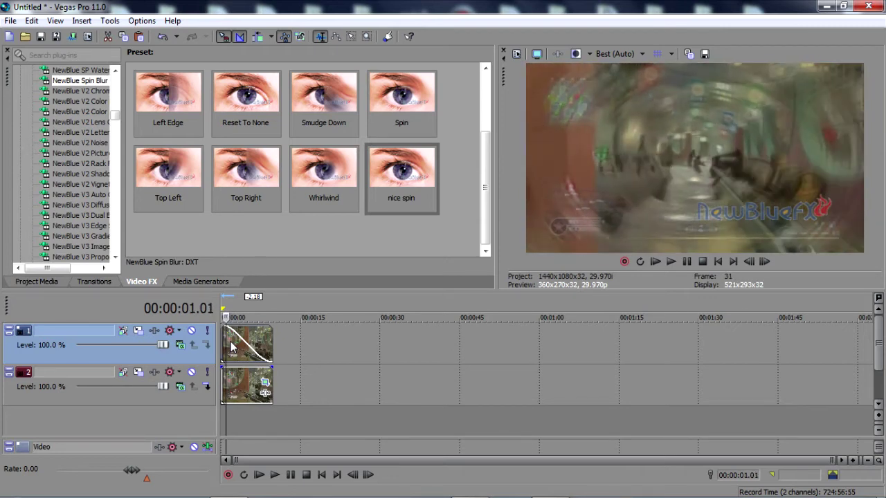
Split the track 1 clip at 00:00:00.28 and delete the part after the cut.
key(Left)
key(Left)
key(Left)
key(Left)
key(Left)
key(Left)
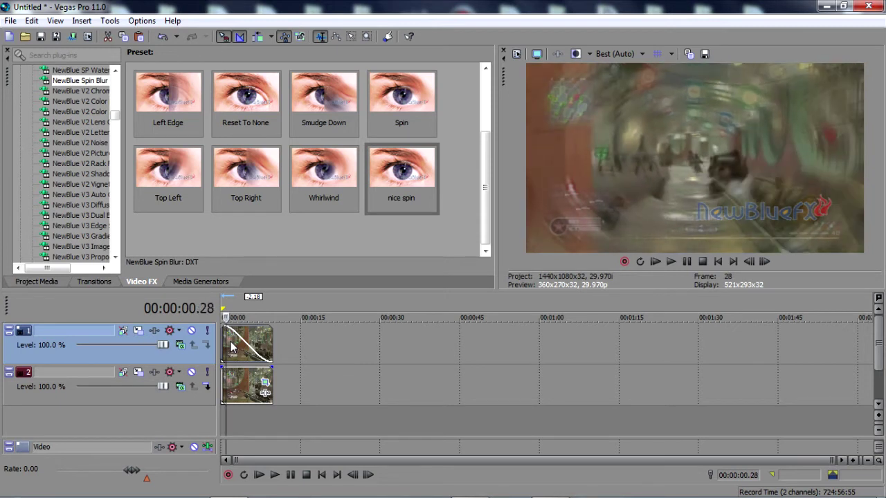
scroll(232, 346, up, 5)
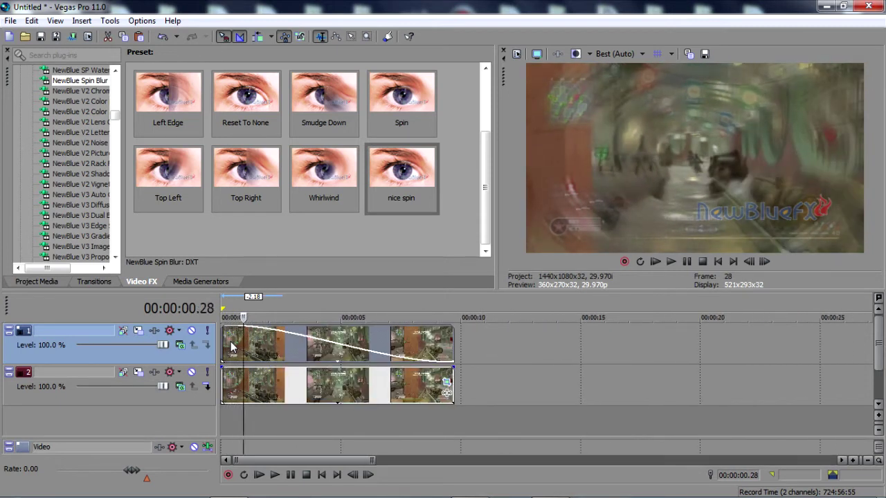
click(267, 344)
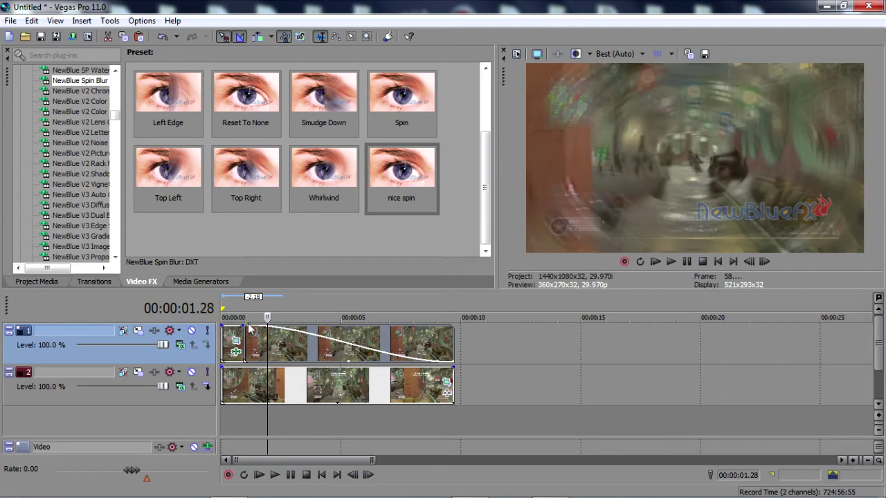
key(Delete)
Add a fade-out across the whole length of the shortened track 1 clip and return the playhead to the start.
drag(243, 326, 219, 322)
click(226, 304)
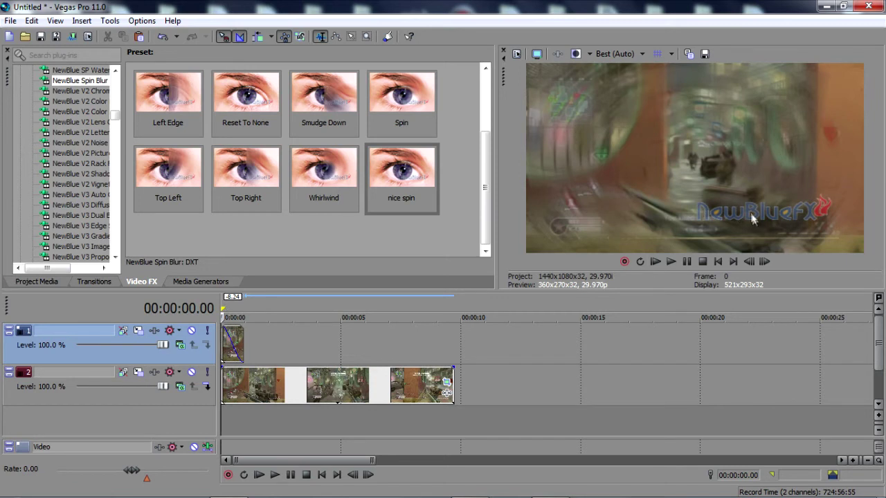
Compare the preview at Best (Full) quality and return it to Best (Auto).
click(628, 54)
mouse_move(642, 116)
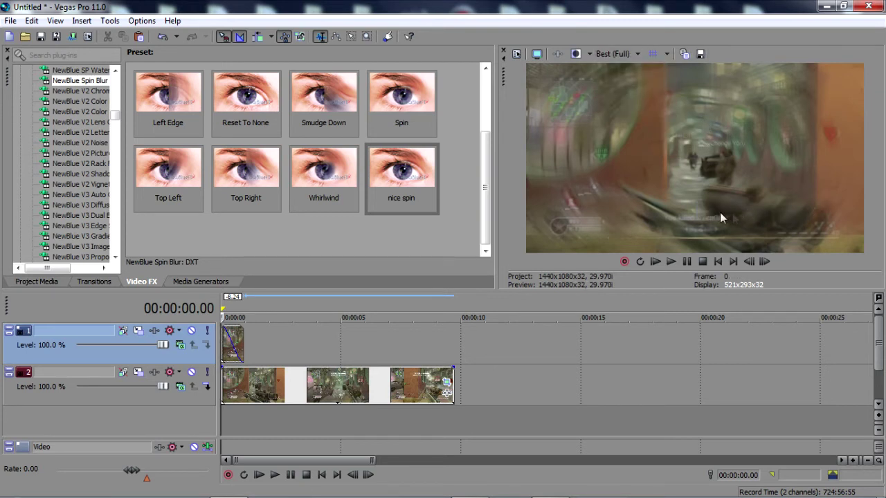
click(628, 54)
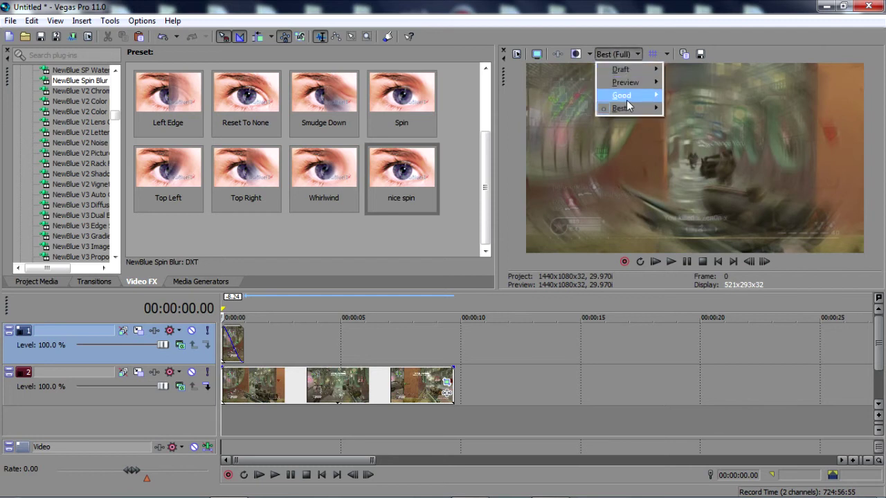
mouse_move(634, 107)
click(668, 108)
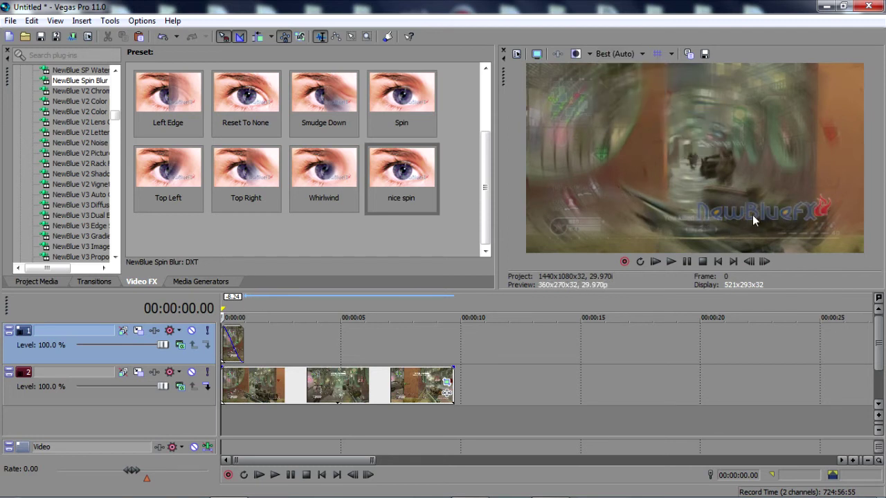
Mark the loop region from the start to 00:00:02.11, play back the opening spin blur, and return the playhead to the start.
drag(226, 305, 278, 304)
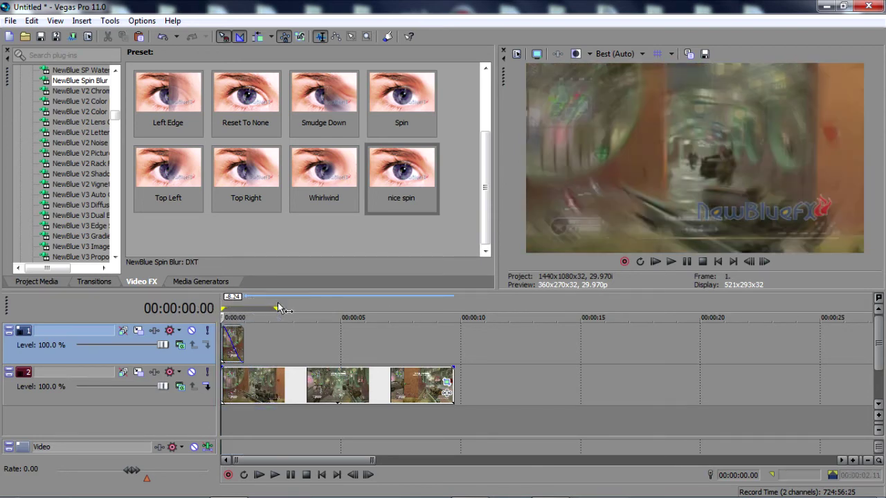
key(space)
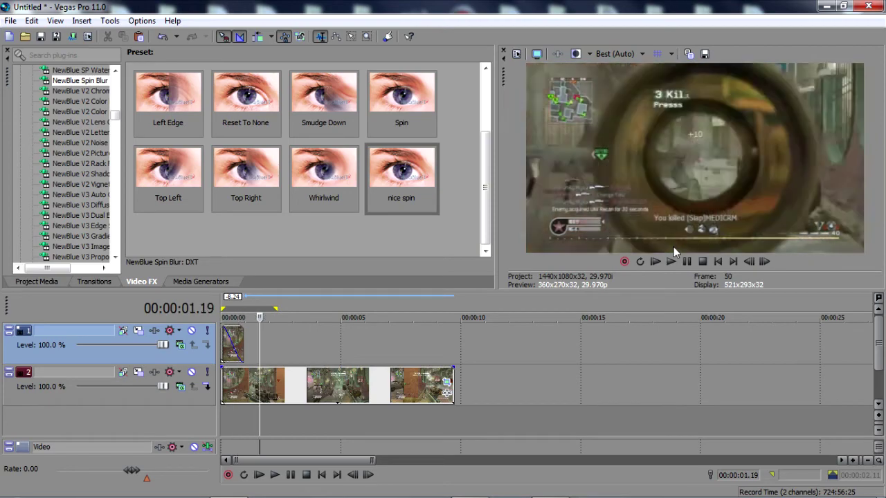
key(space)
click(670, 265)
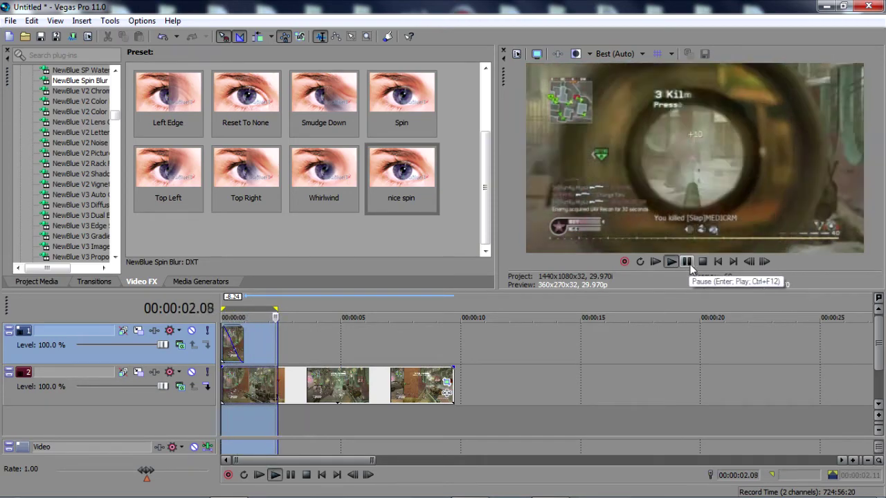
key(space)
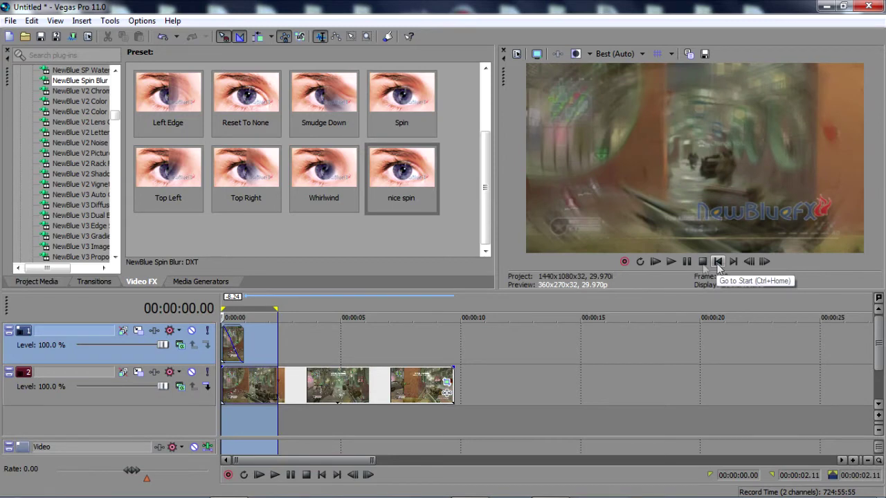
click(671, 262)
click(687, 263)
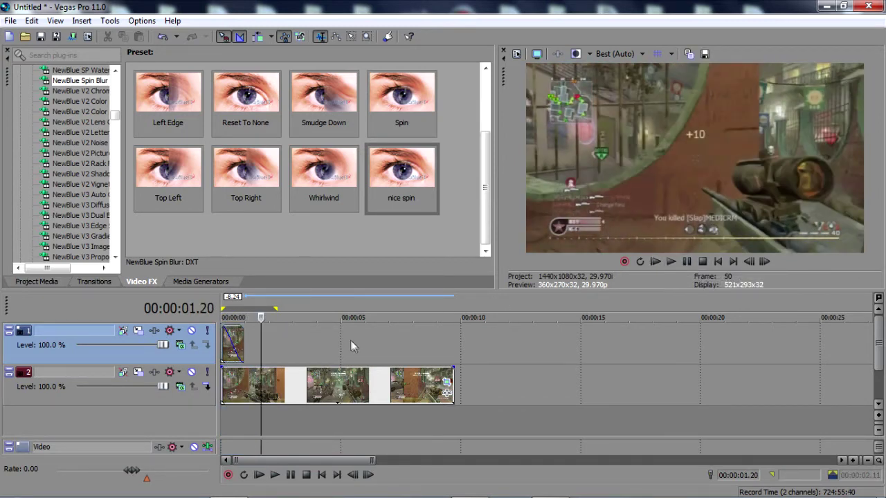
click(718, 264)
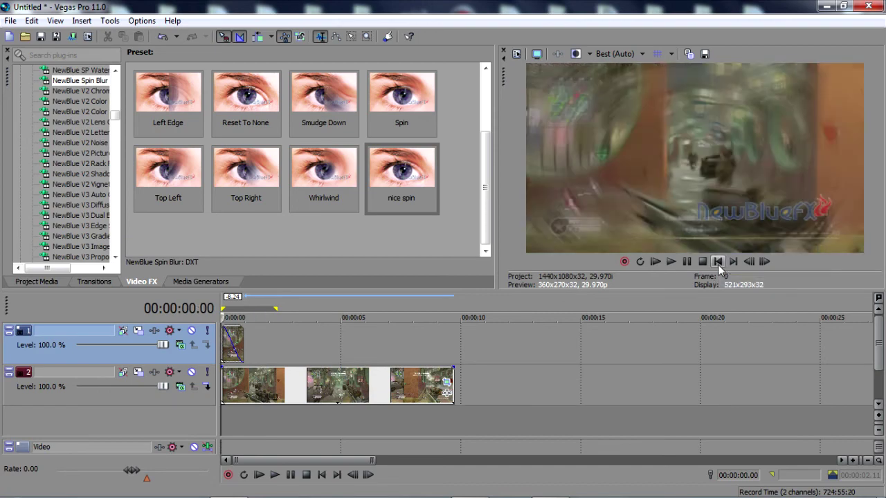